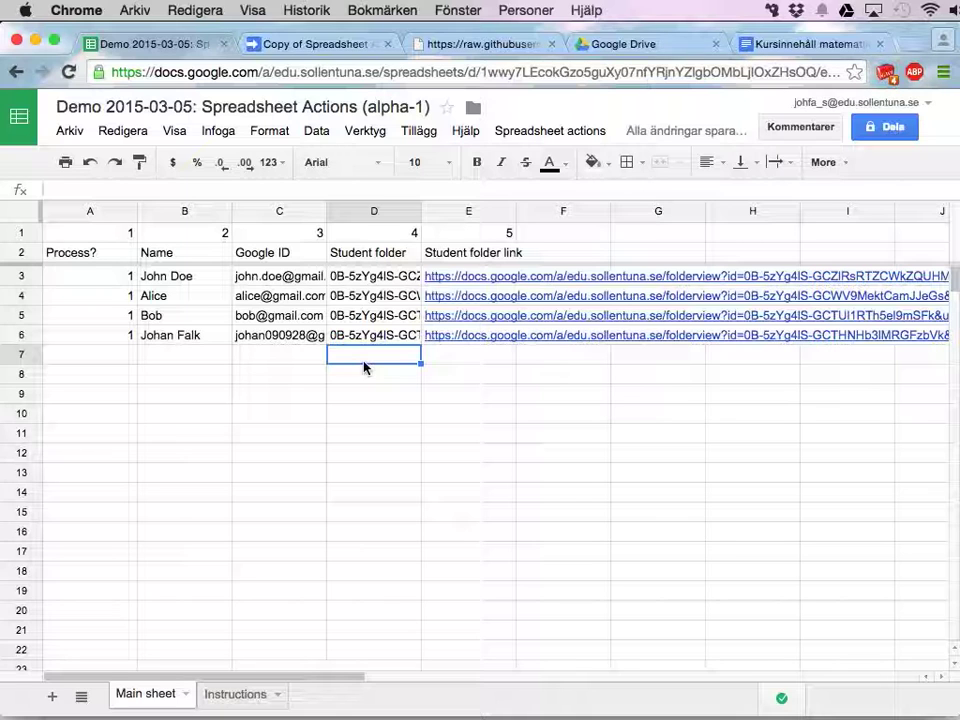
# - Check the Drive student folders and sheet columns D–E, then switch to the Copy of Spreadsheet Actions script
pyautogui.click(627, 44)
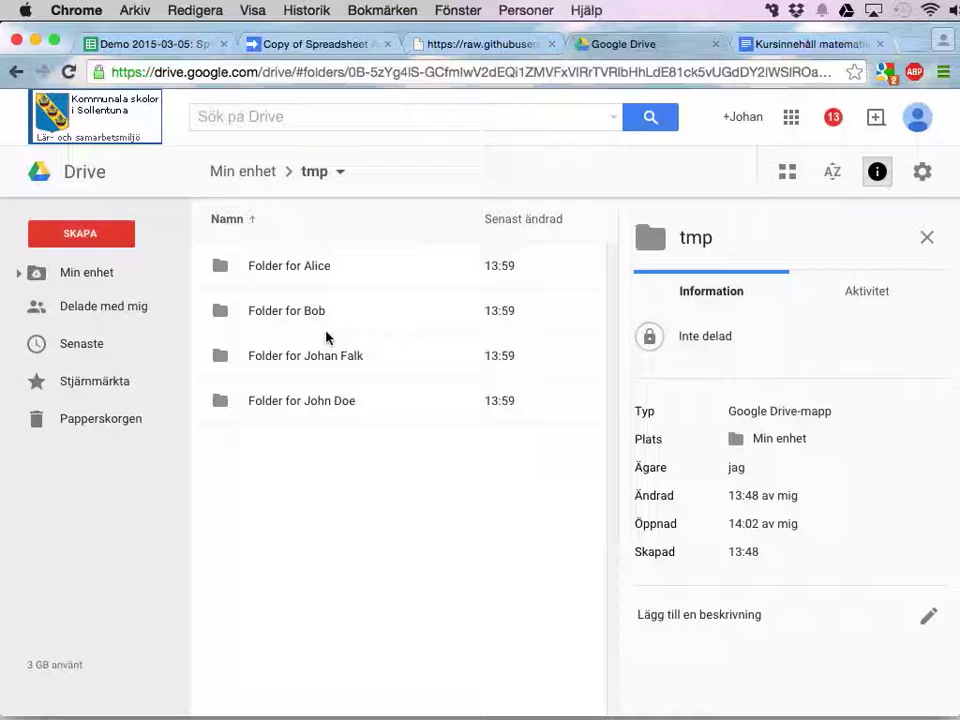
pyautogui.click(150, 52)
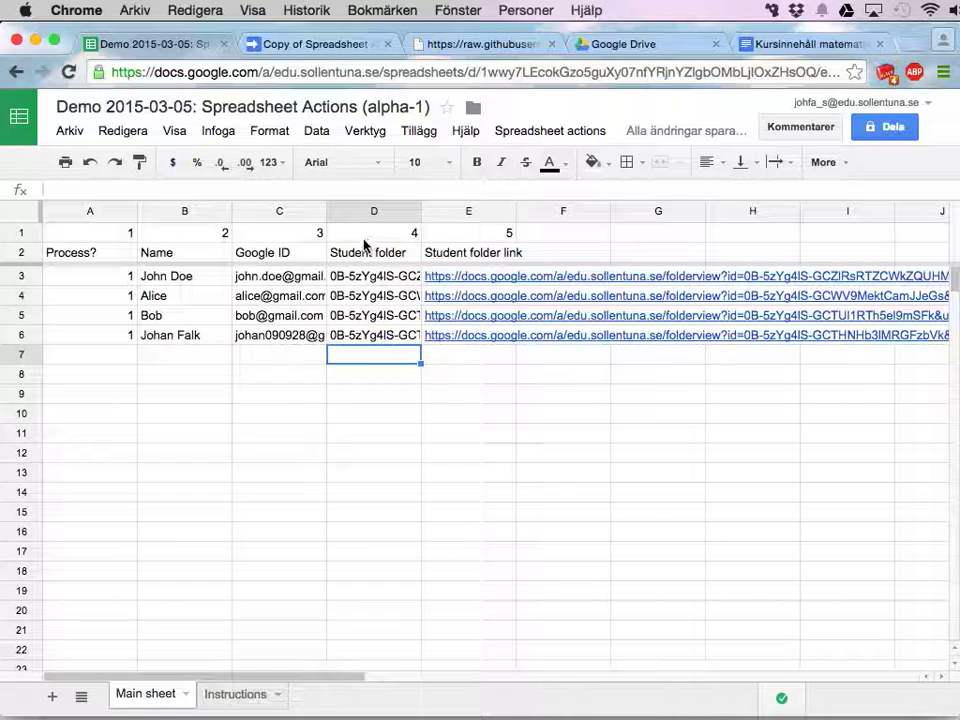
pyautogui.moveTo(368, 233); pyautogui.dragTo(368, 336)
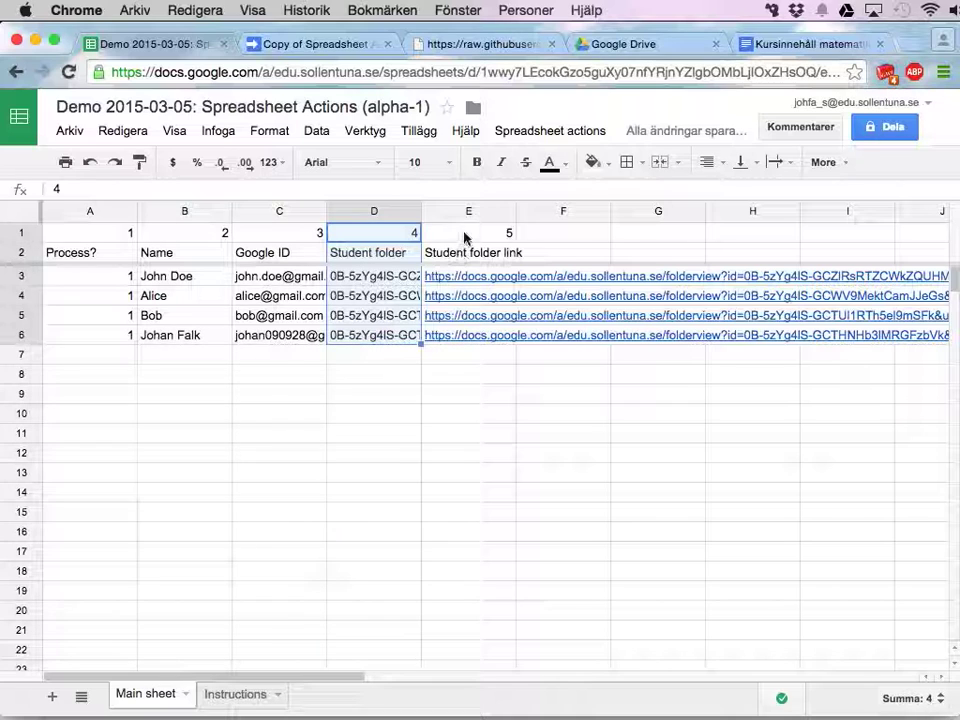
pyautogui.moveTo(468, 233); pyautogui.dragTo(463, 340)
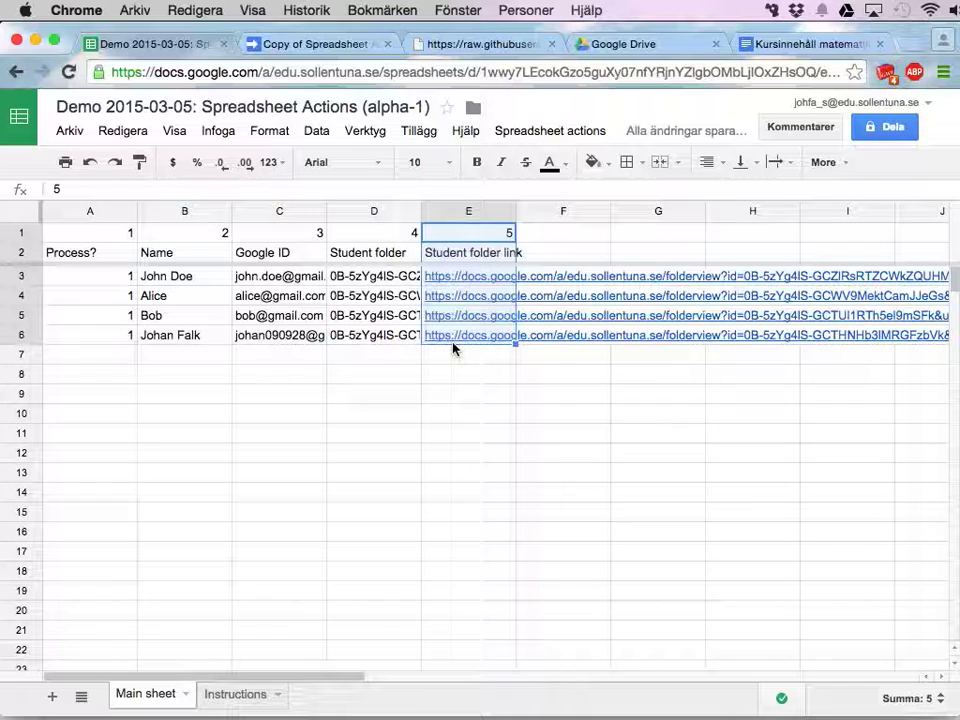
pyautogui.click(564, 228)
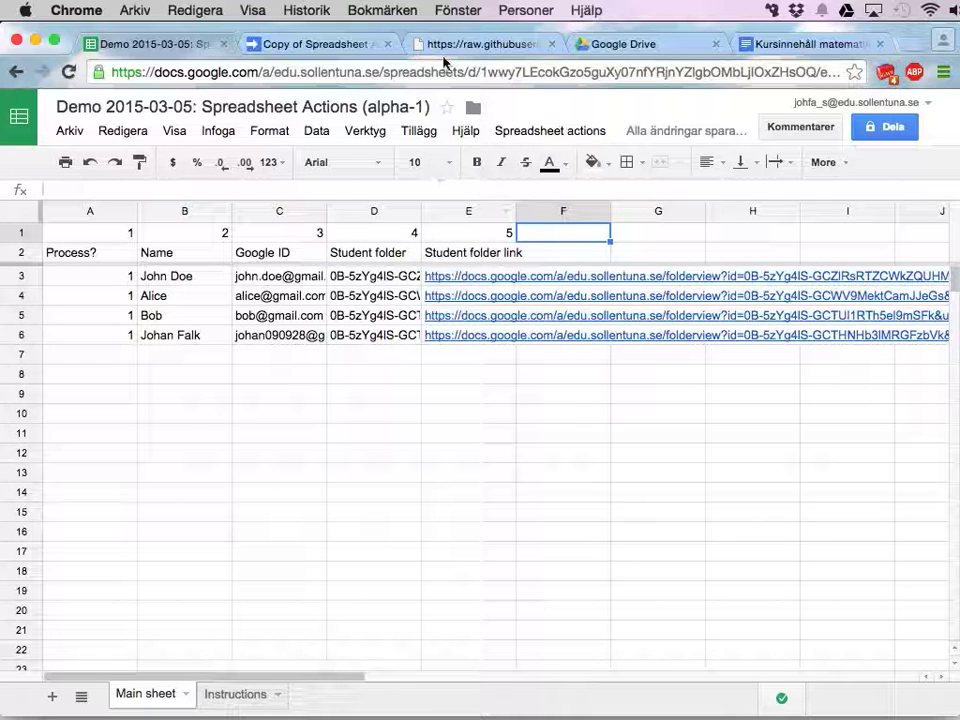
pyautogui.click(340, 45)
pyautogui.click(70, 340)
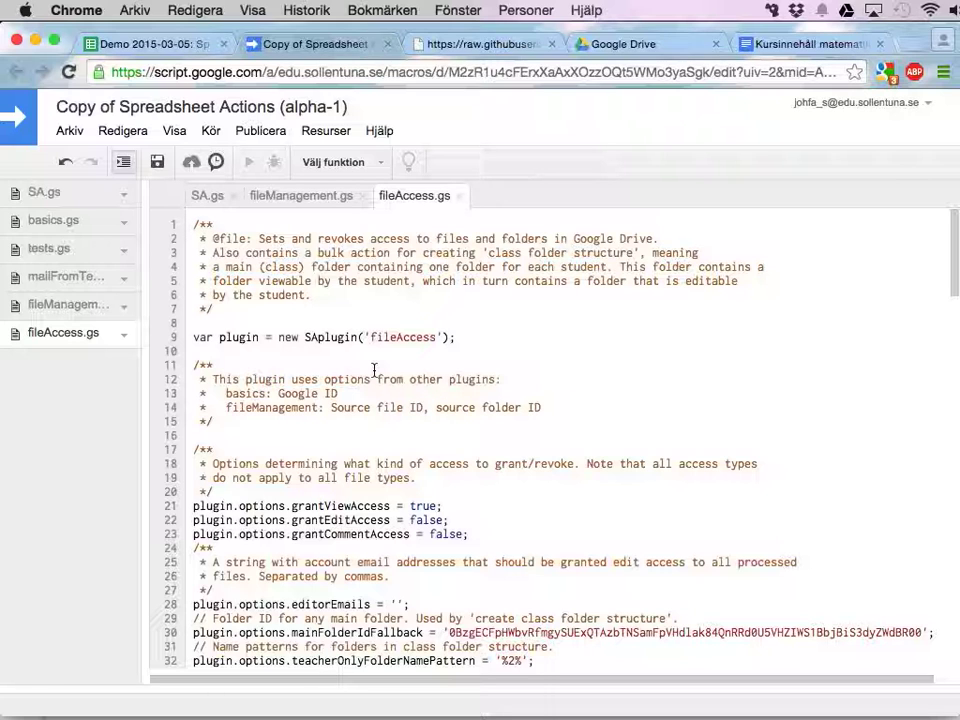
pyautogui.scroll(-5, 444, 380)
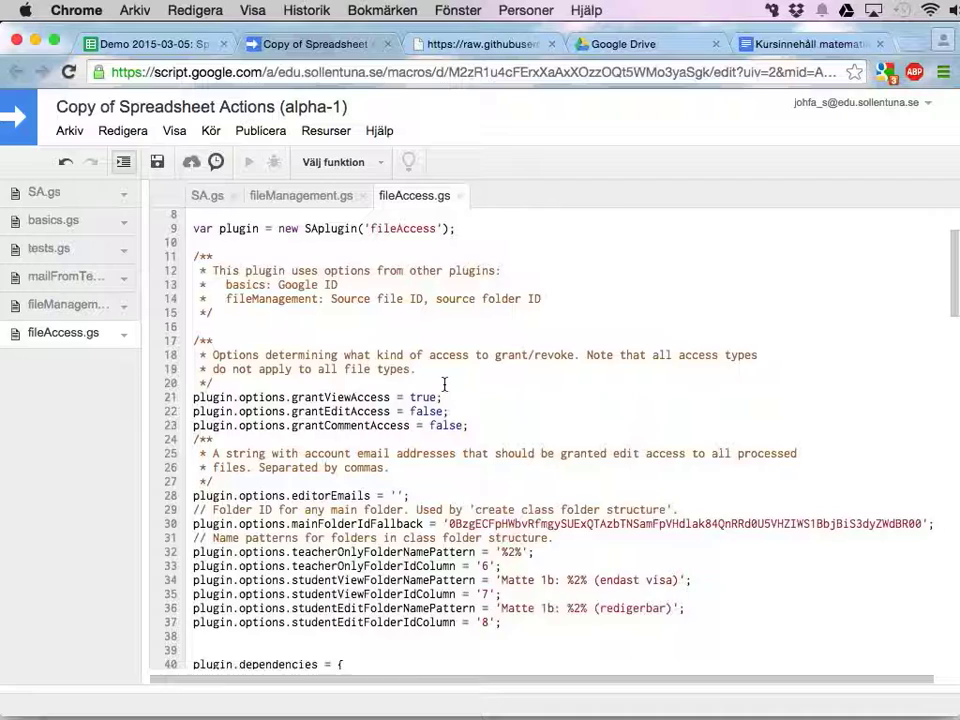
pyautogui.scroll(3, 444, 383)
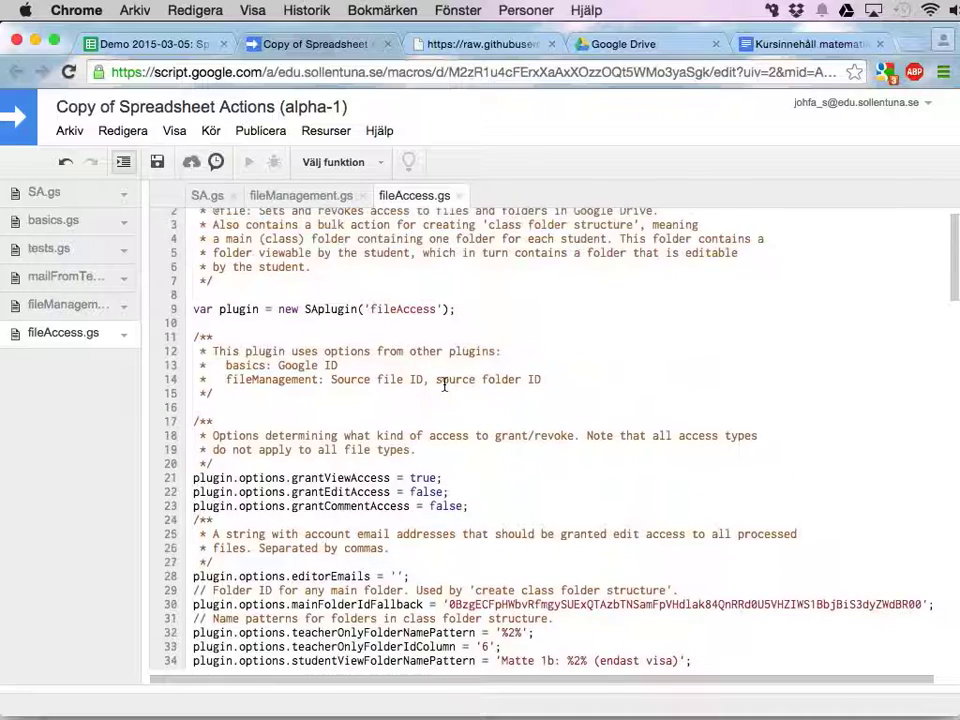
pyautogui.click(246, 326)
pyautogui.hotkey('shift', 'Down')
pyautogui.hotkey('shift', 'Down')
pyautogui.hotkey('shift', 'Down')
pyautogui.hotkey('shift', 'Down')
pyautogui.hotkey('shift', 'Down')
pyautogui.hotkey('shift', 'Down')
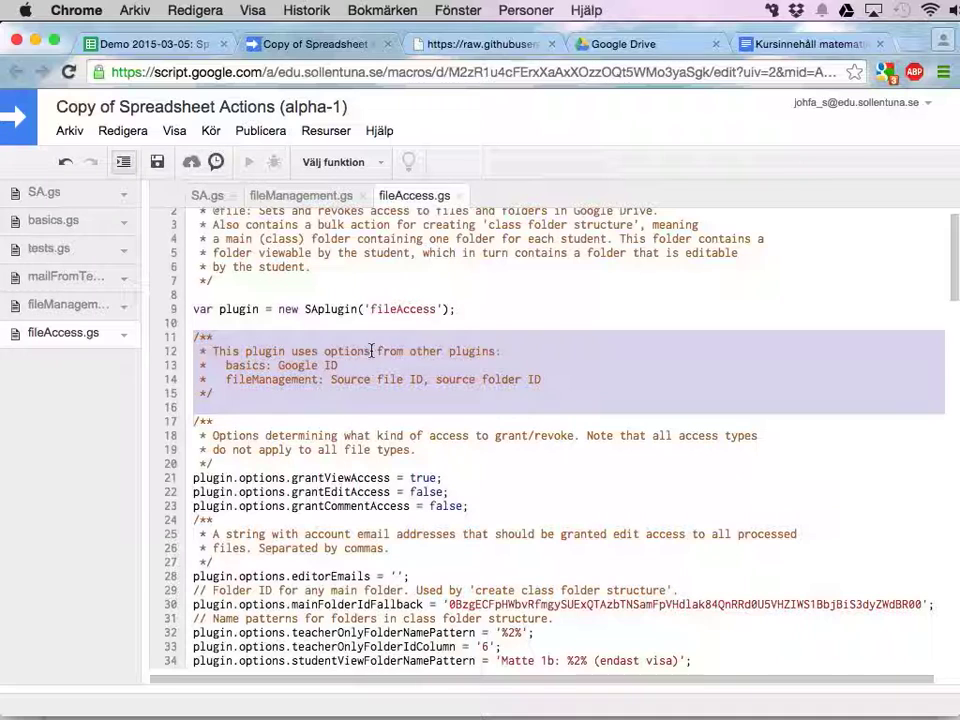
pyautogui.doubleClick(252, 380)
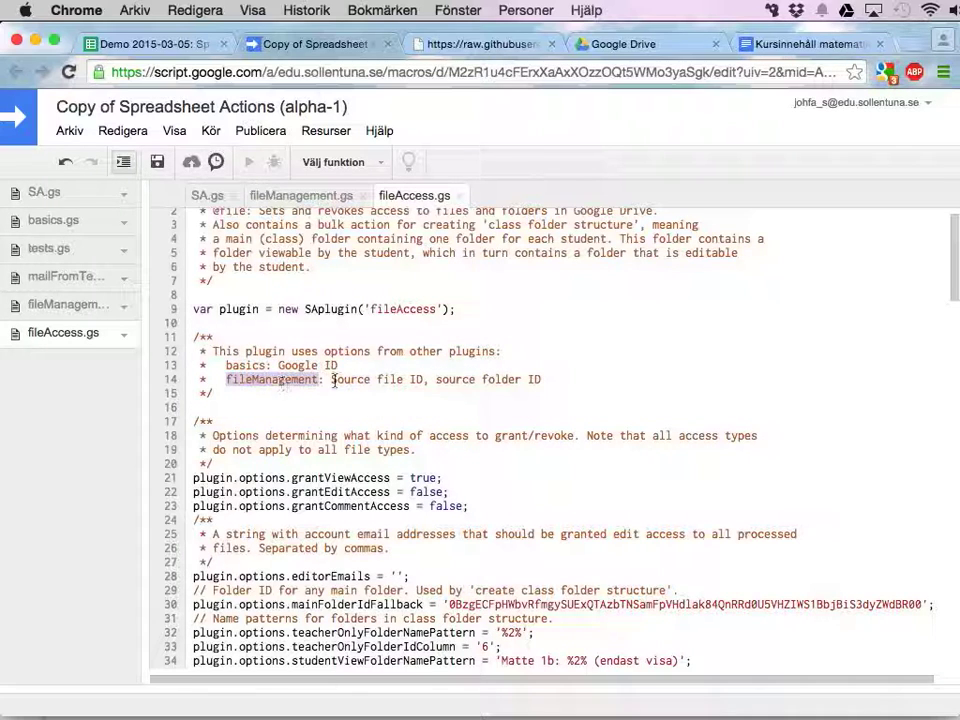
pyautogui.moveTo(332, 379); pyautogui.dragTo(562, 377)
pyautogui.click(446, 379)
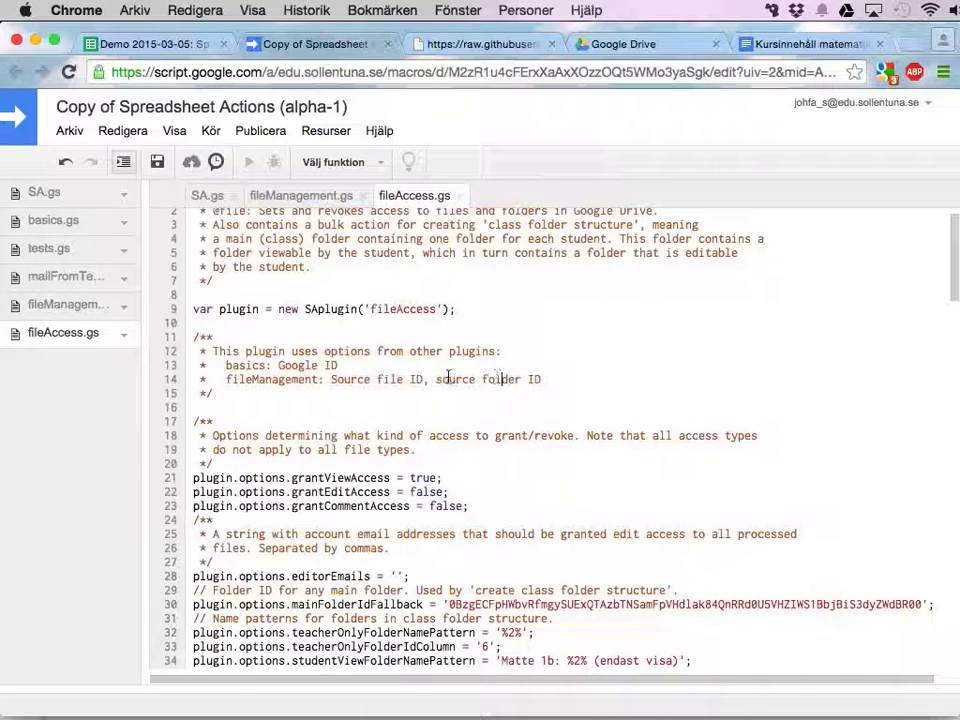
pyautogui.moveTo(437, 379); pyautogui.dragTo(573, 378)
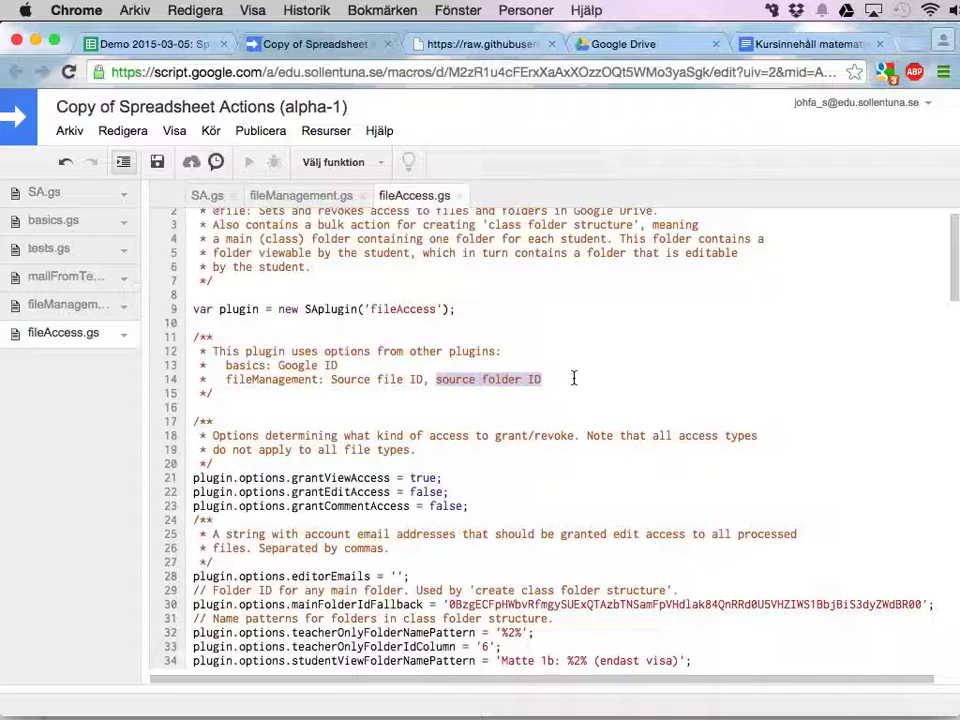
pyautogui.doubleClick(385, 477)
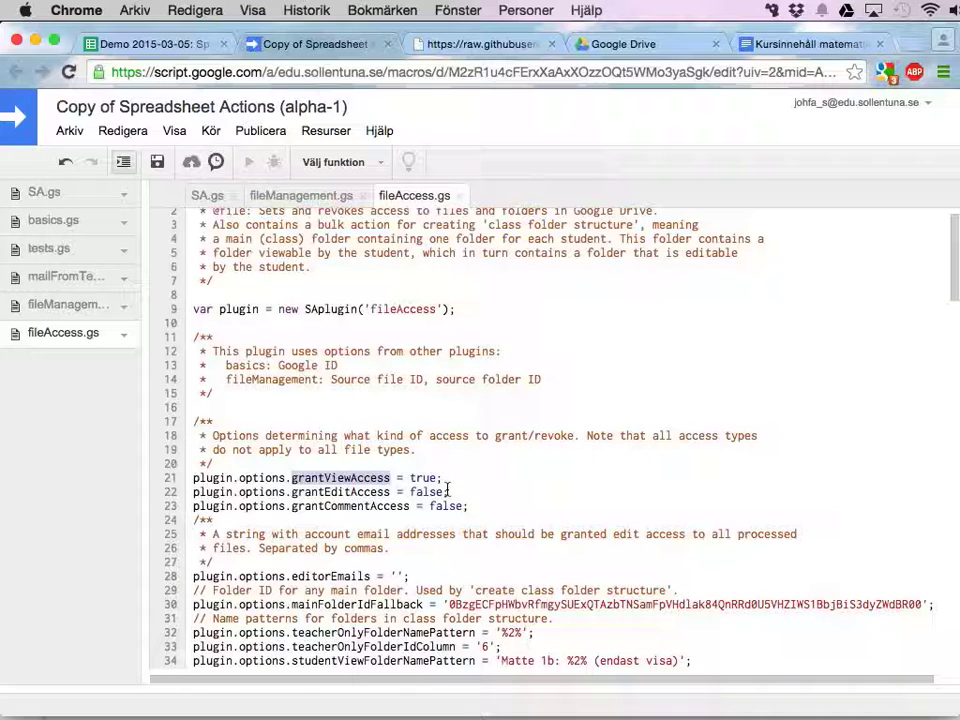
pyautogui.click(378, 478)
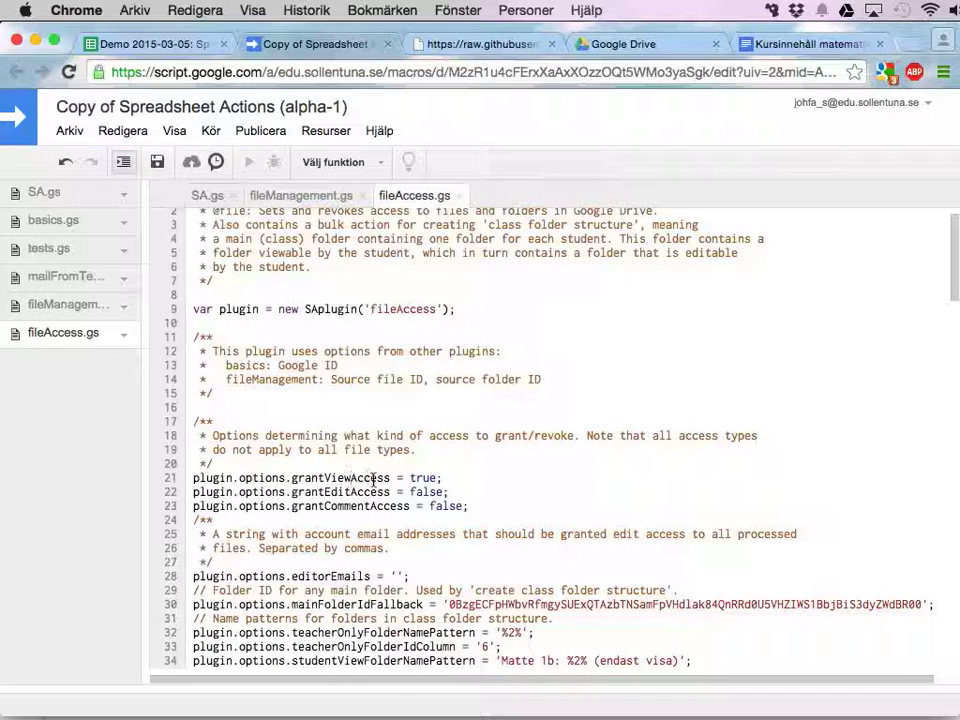
pyautogui.doubleClick(424, 478)
pyautogui.doubleClick(430, 492)
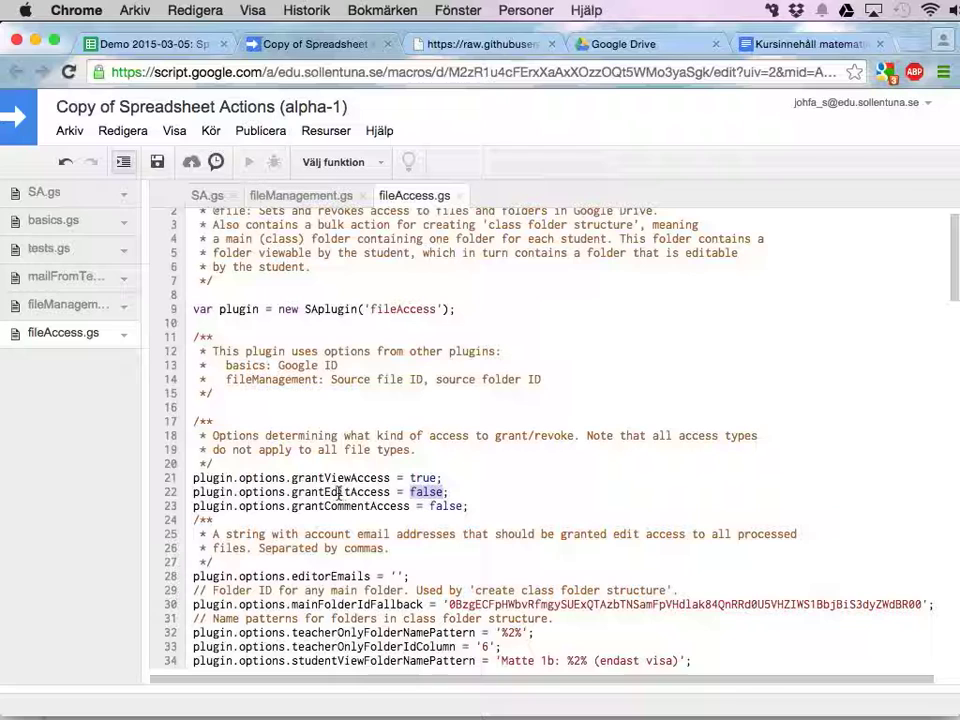
pyautogui.doubleClick(440, 506)
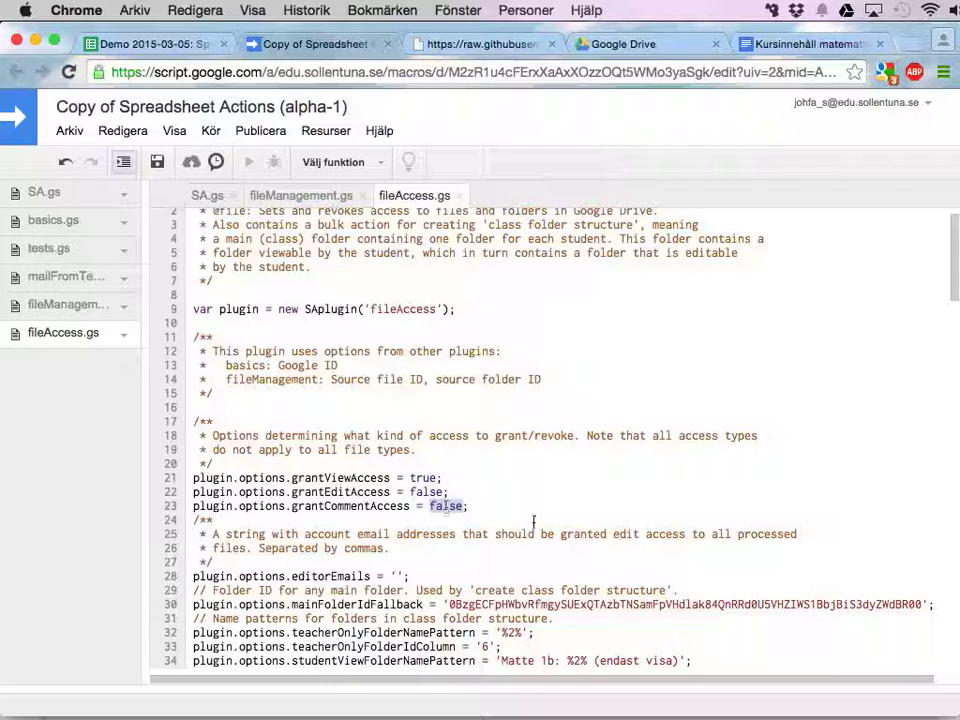
pyautogui.click(336, 506)
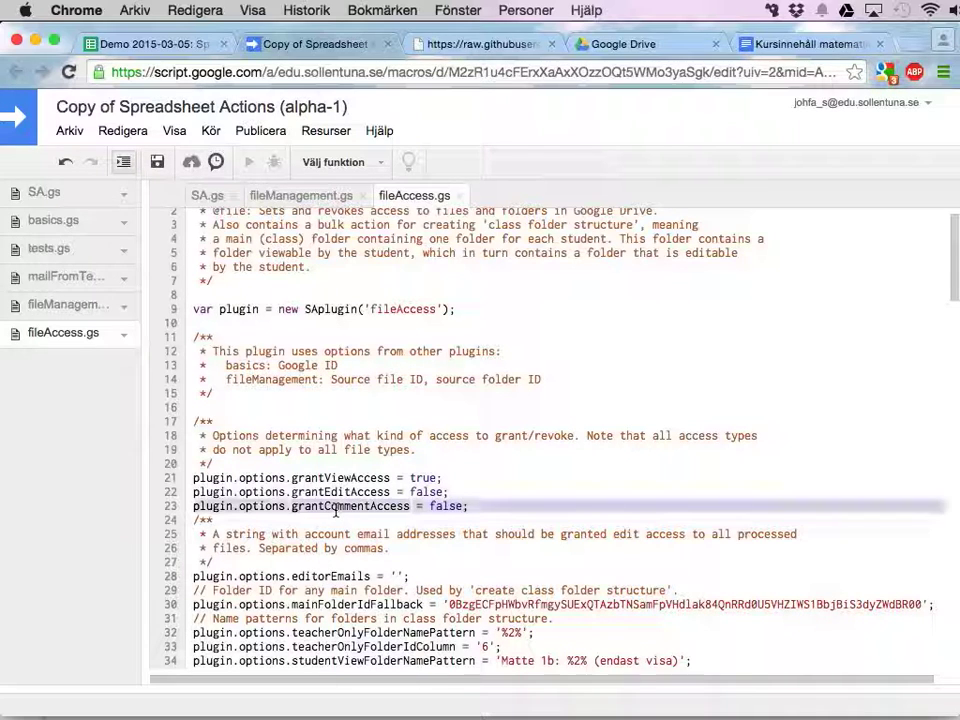
pyautogui.press('Down')
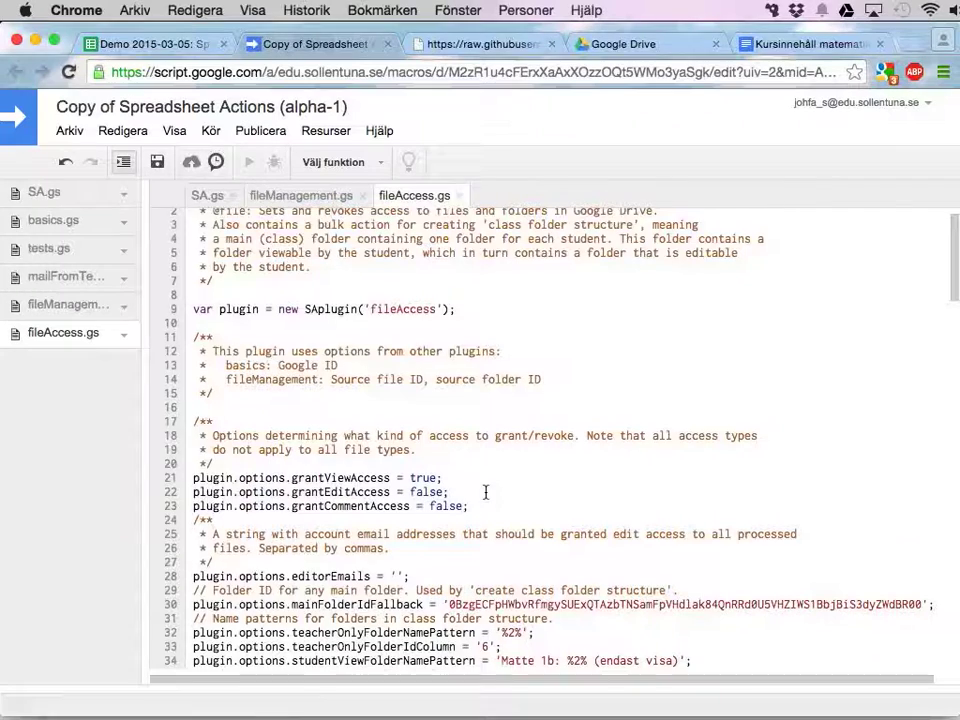
pyautogui.scroll(-3, 486, 493)
pyautogui.scroll(-2, 486, 493)
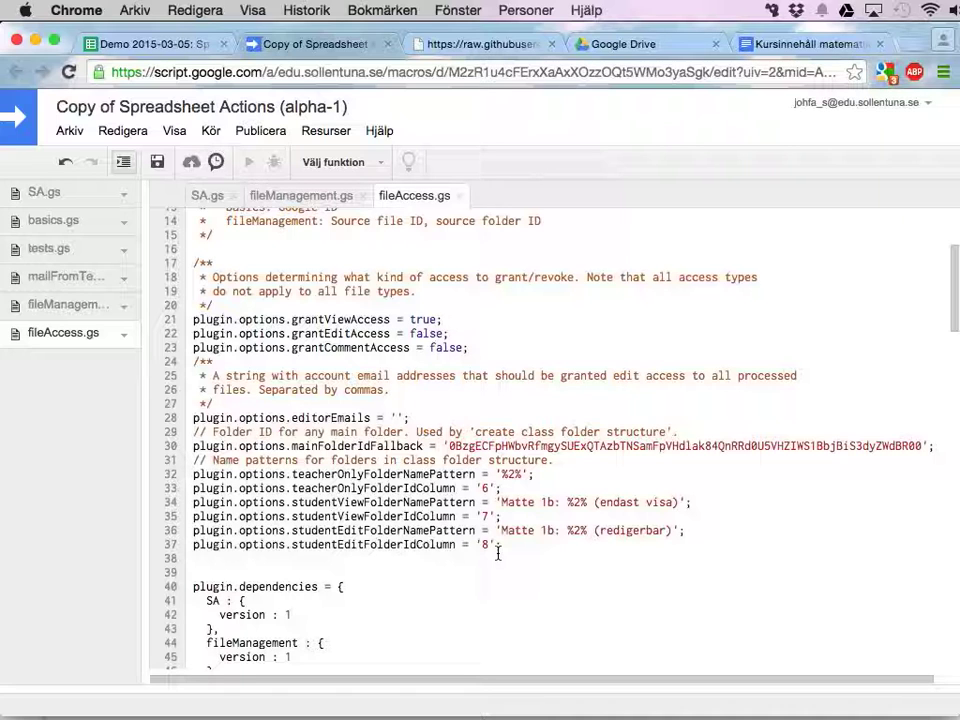
pyautogui.scroll(5, 452, 347)
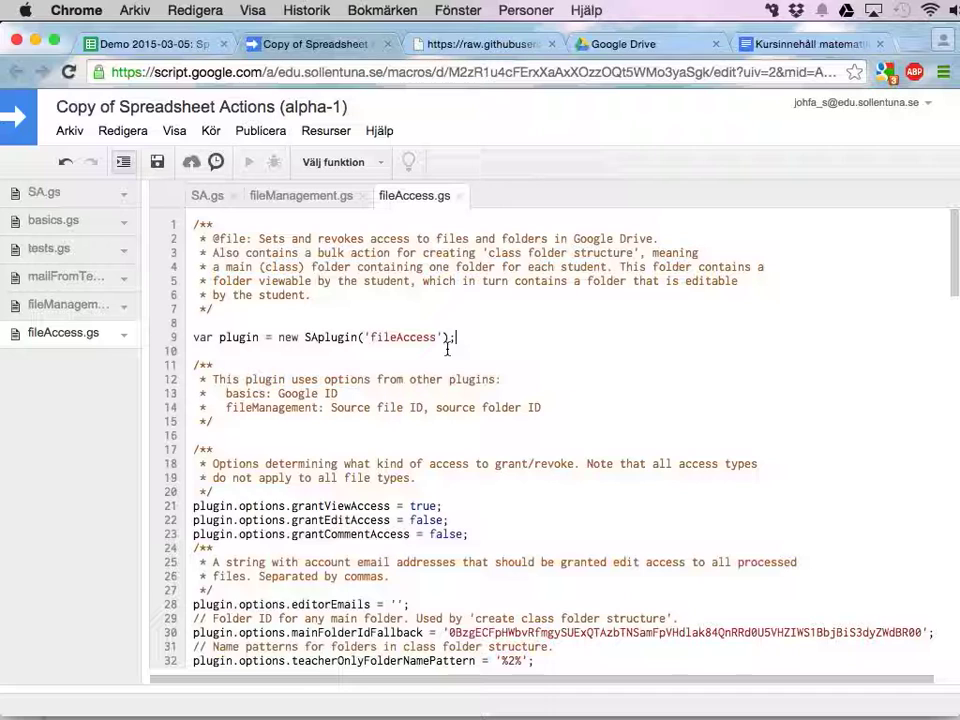
pyautogui.moveTo(541, 407); pyautogui.dragTo(436, 407)
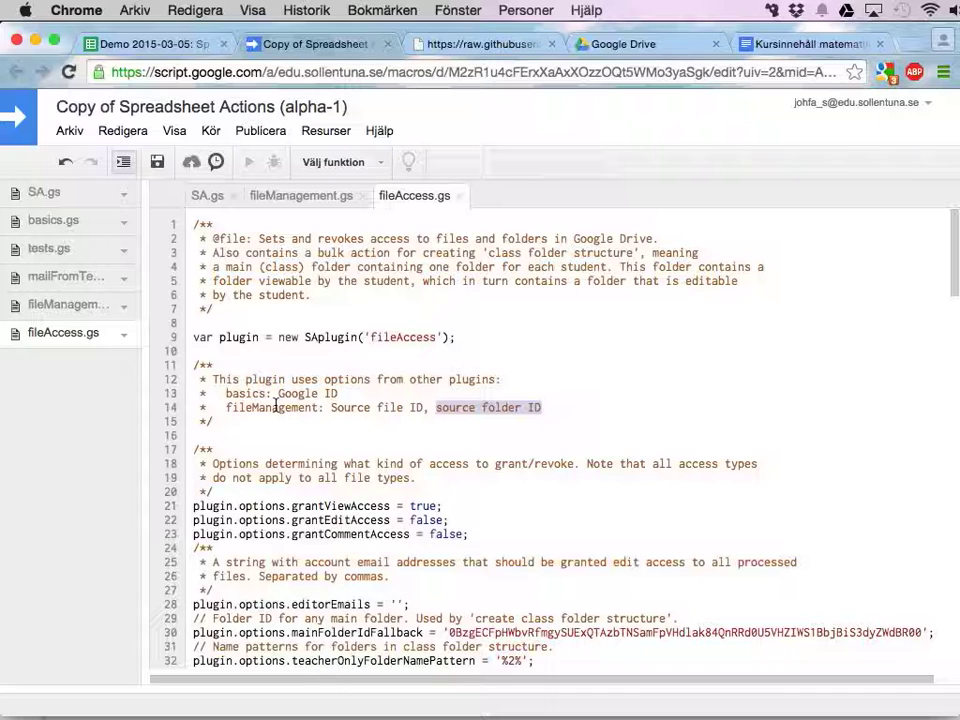
# - Confirm fileManagement.gs sets sourceFolderIdColumn = 4, matching the sheet's Student folder column D
pyautogui.click(300, 197)
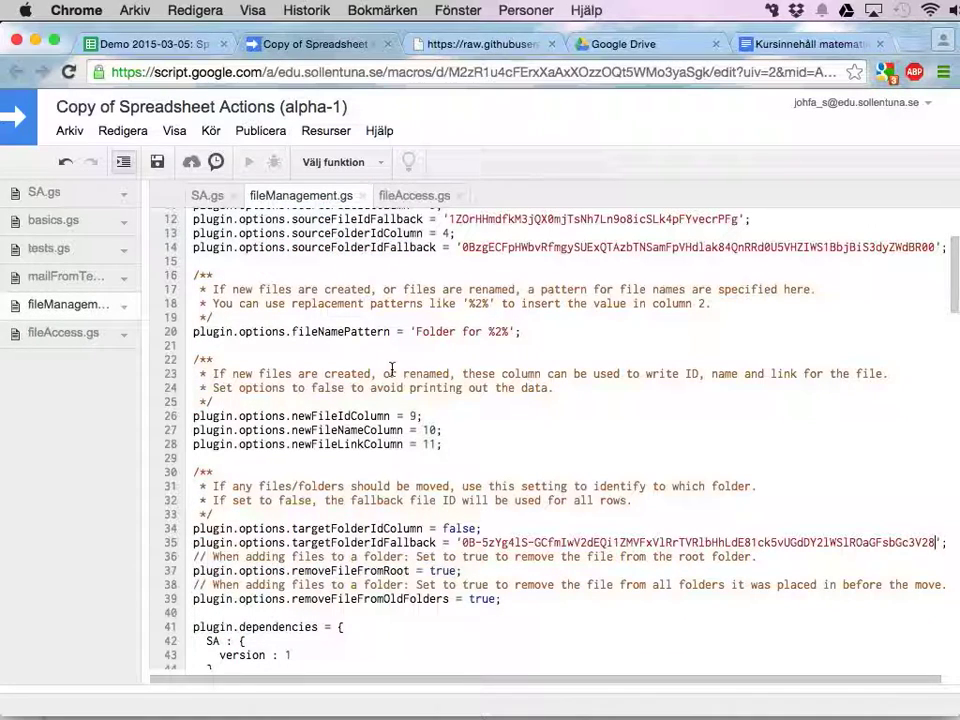
pyautogui.scroll(5, 392, 370)
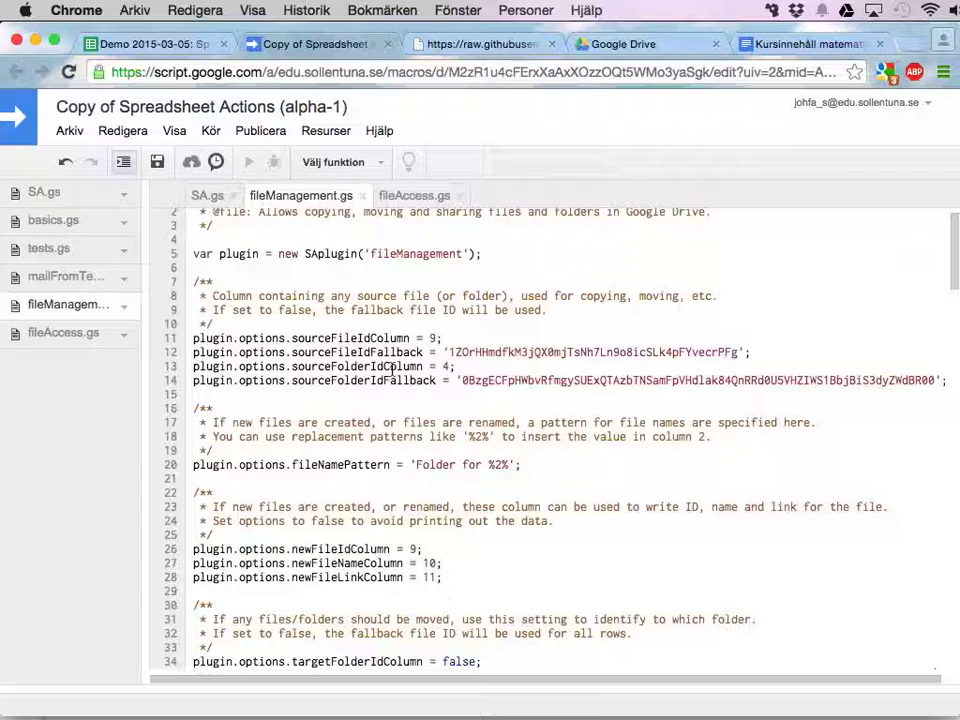
pyautogui.click(144, 47)
pyautogui.moveTo(369, 257); pyautogui.dragTo(377, 338)
pyautogui.click(240, 41)
# - Review the folder IDs in column D and the students' Google IDs in C3:C6
pyautogui.click(155, 46)
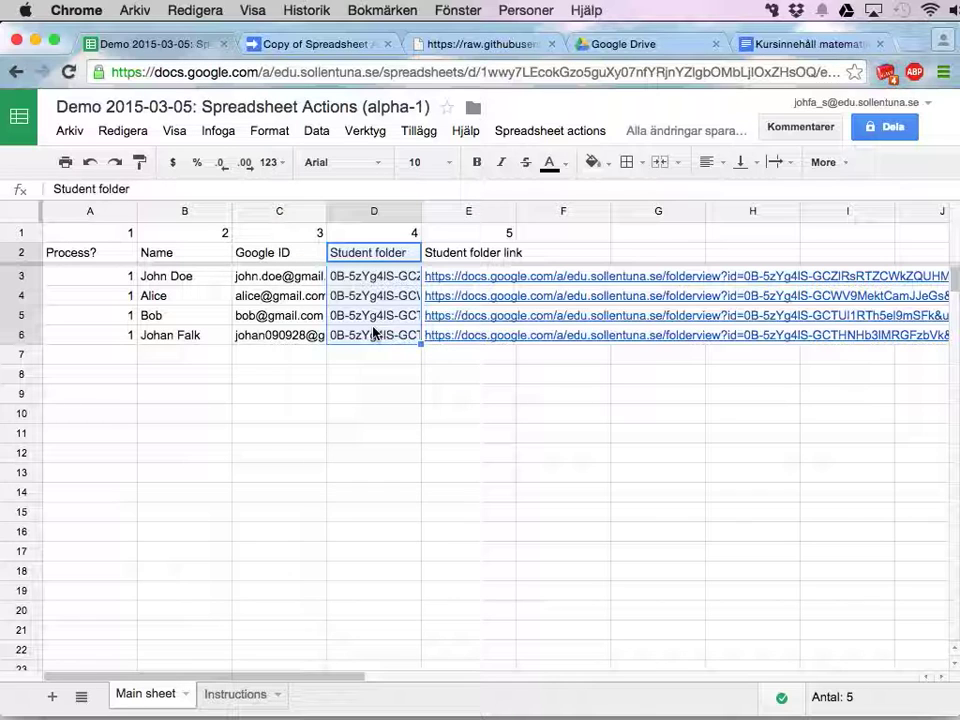
pyautogui.click(375, 278)
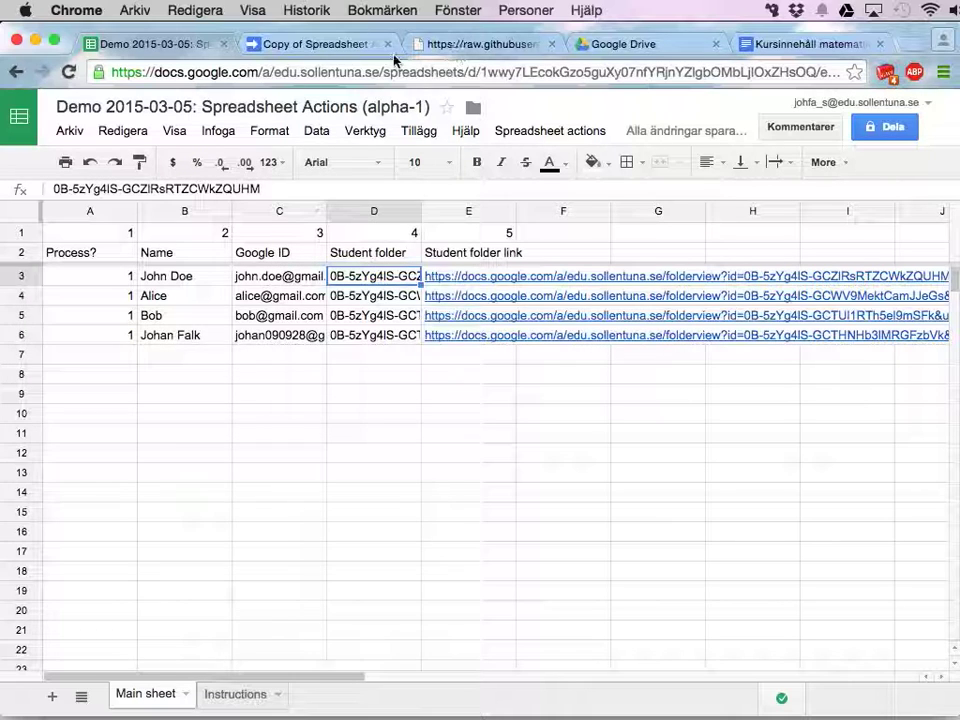
pyautogui.moveTo(280, 277); pyautogui.dragTo(282, 337)
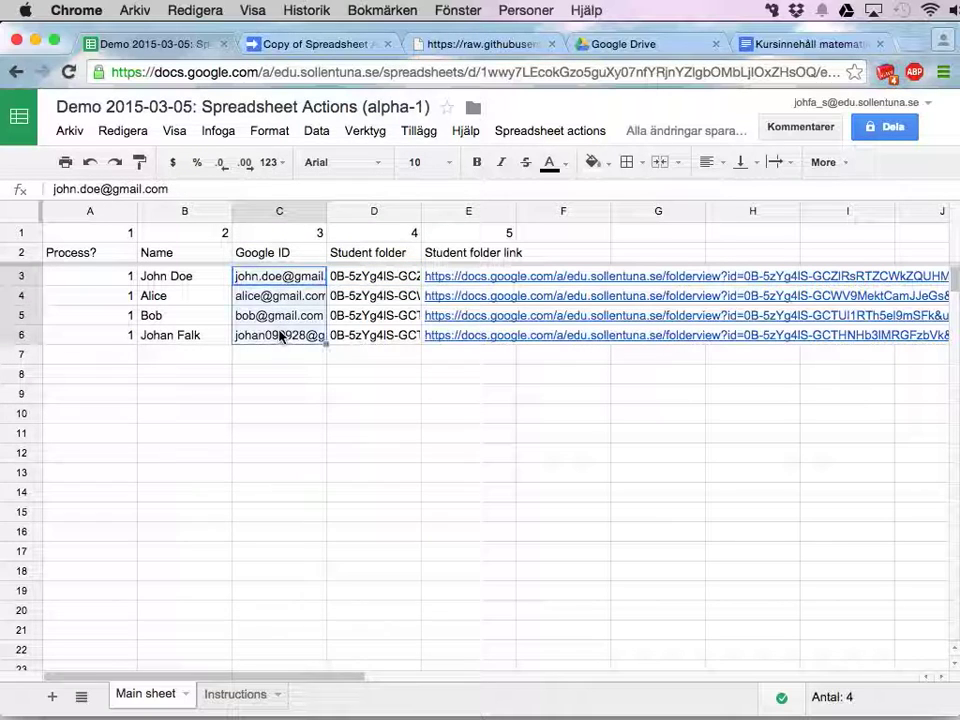
pyautogui.click(369, 308)
# - Run Spreadsheet actions > Bulk actions > Grant access to folders for student rows 3–6
pyautogui.click(550, 130)
pyautogui.moveTo(534, 171)
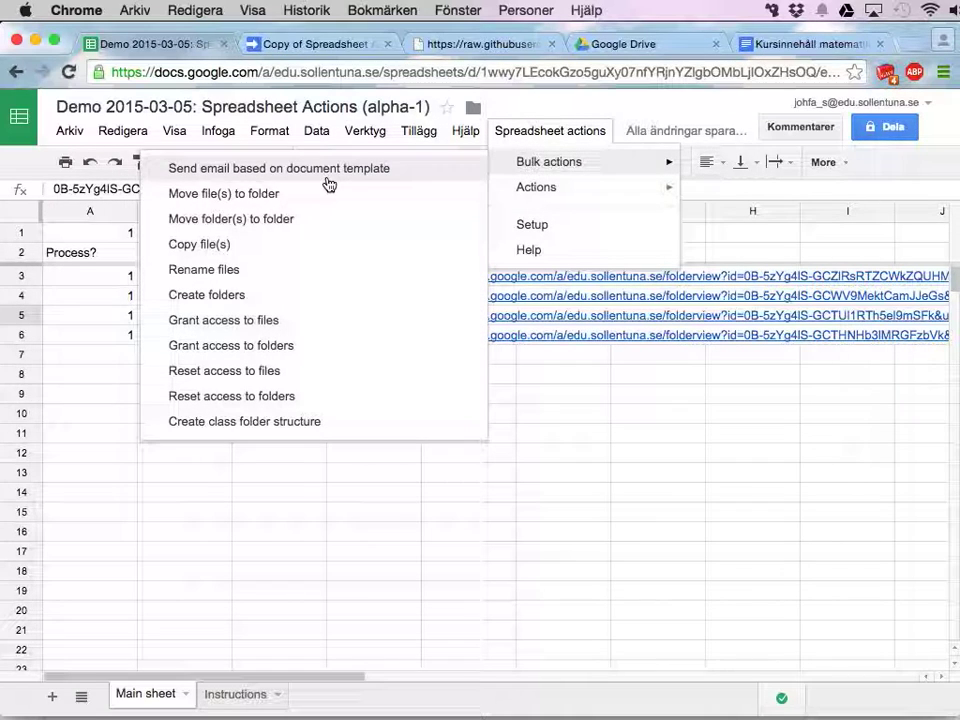
pyautogui.click(288, 350)
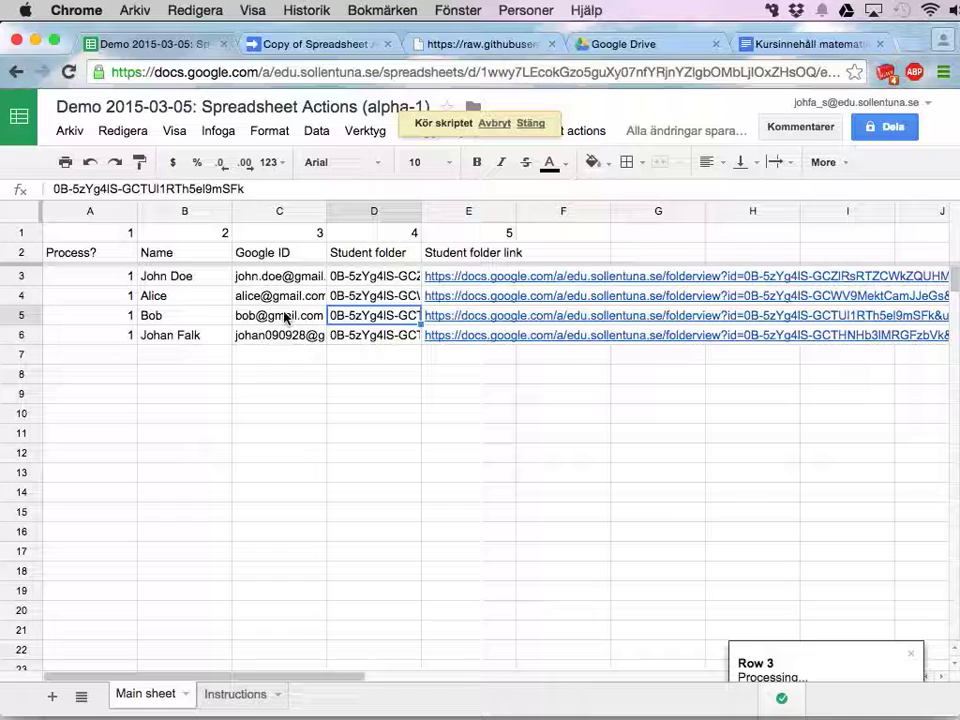
pyautogui.moveTo(268, 284); pyautogui.dragTo(265, 322)
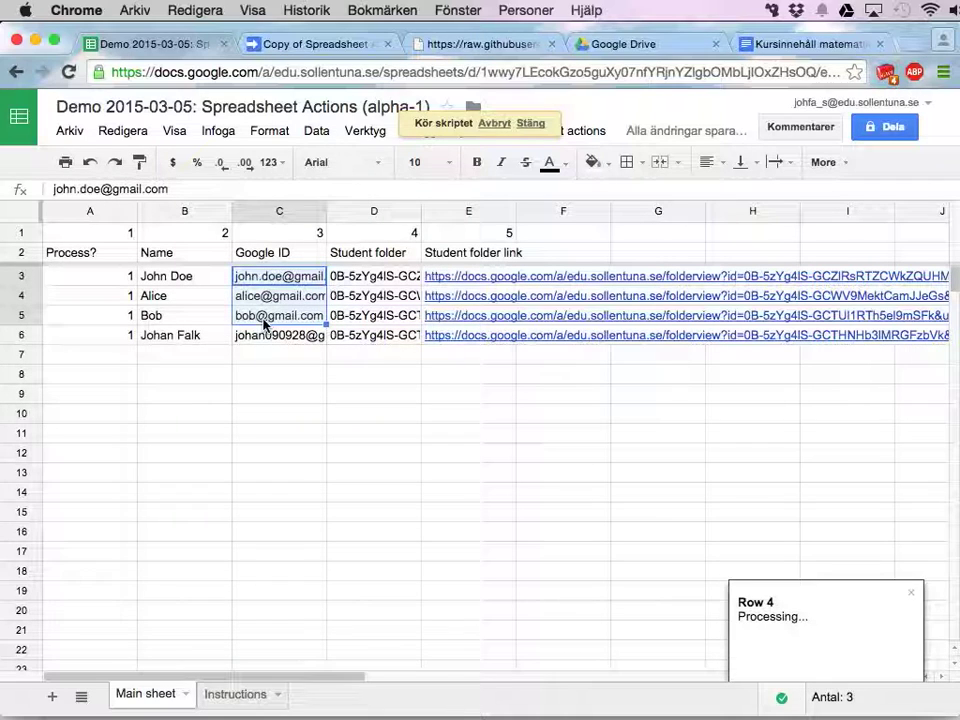
pyautogui.click(276, 338)
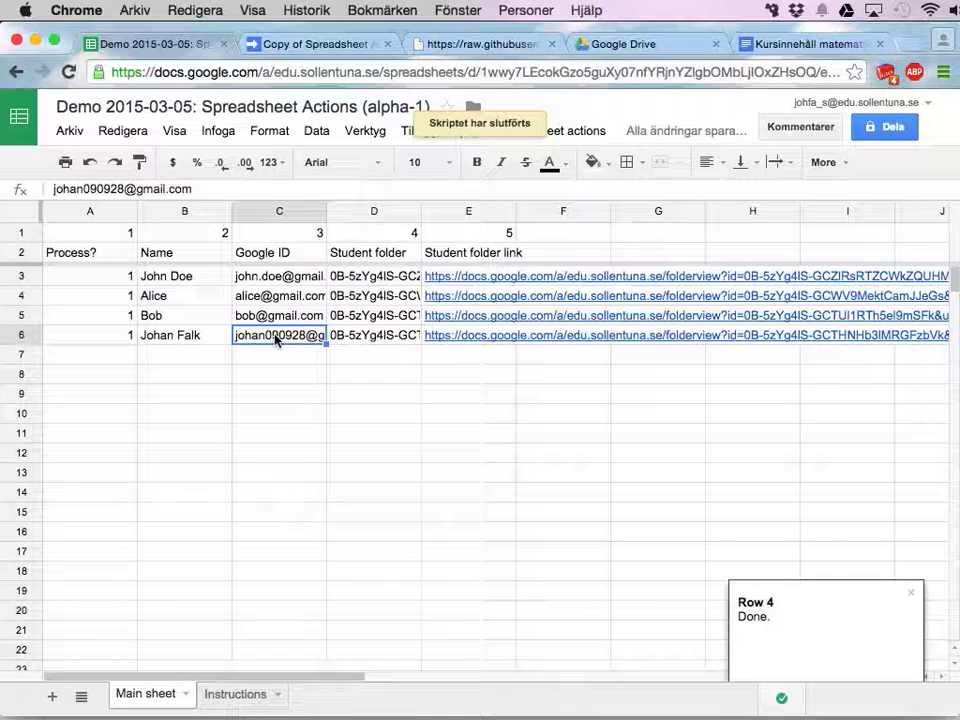
# - In Google Drive, compare sharing details of the first and third student folders, then return to the sheet
pyautogui.click(617, 44)
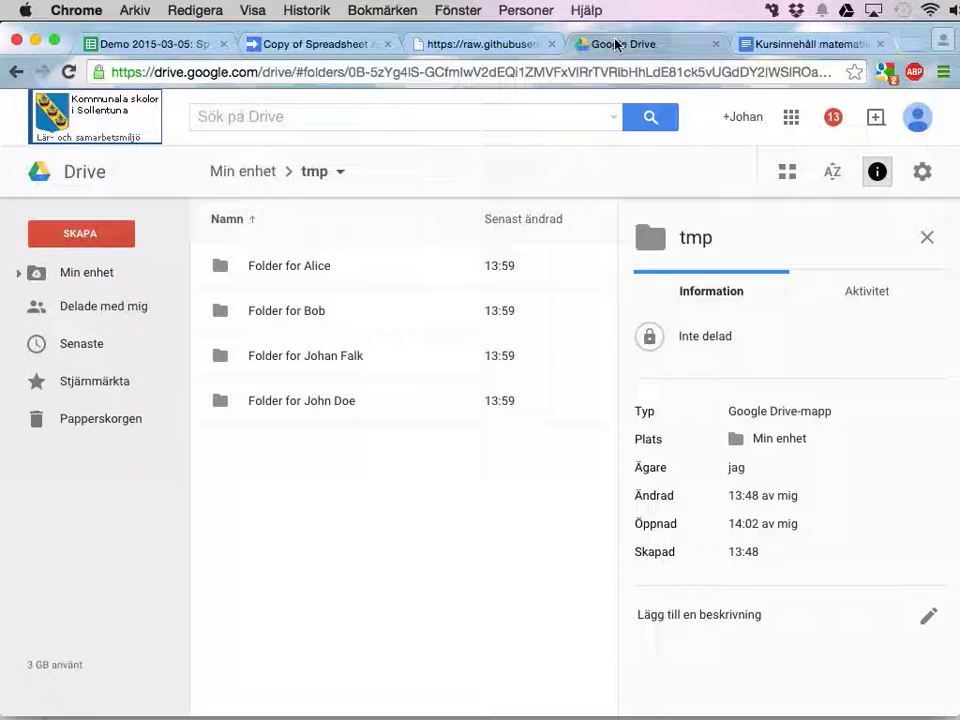
pyautogui.click(380, 282)
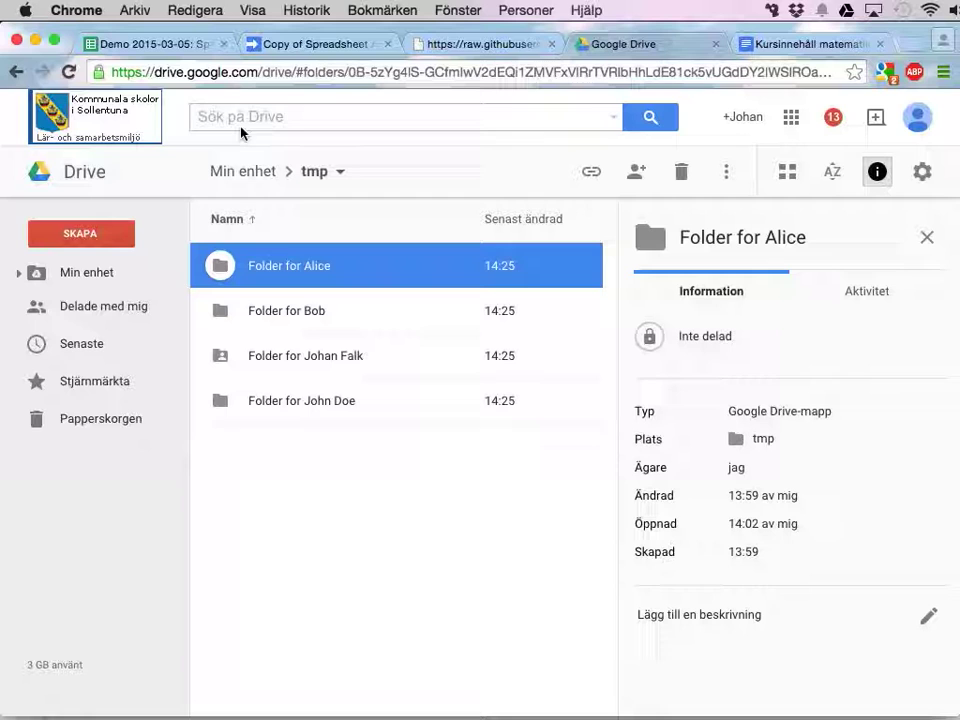
pyautogui.click(379, 366)
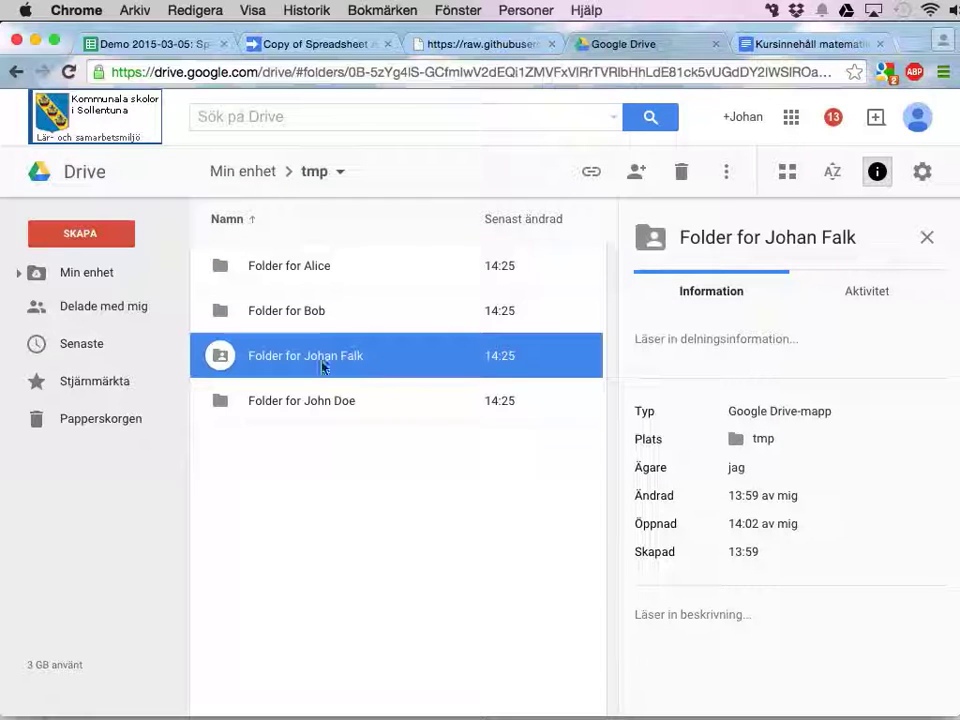
pyautogui.click(161, 47)
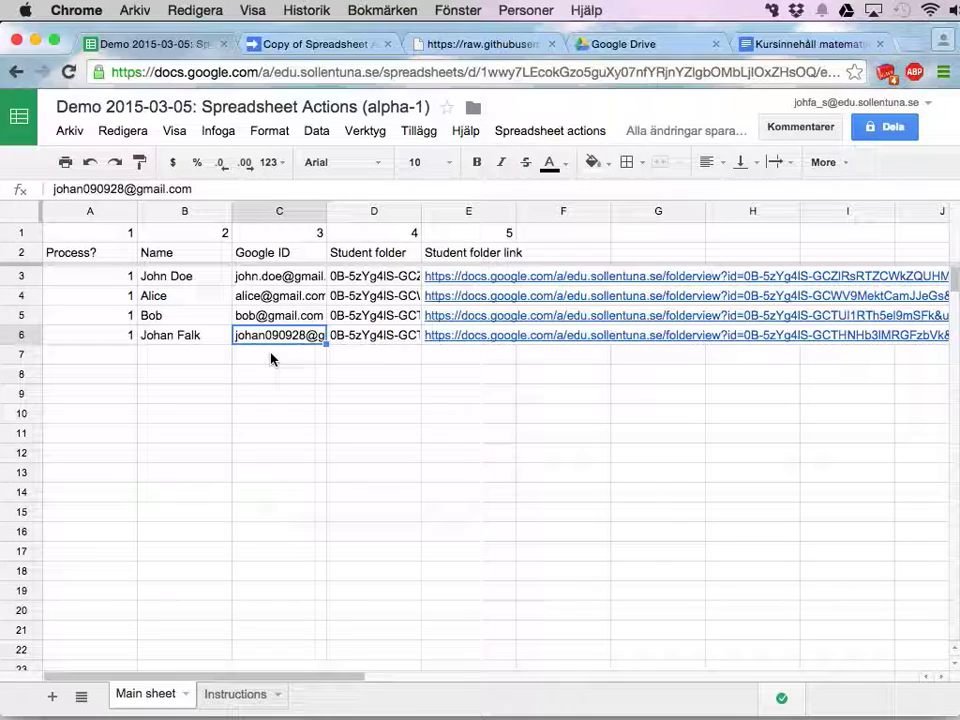
pyautogui.moveTo(253, 281); pyautogui.dragTo(262, 315)
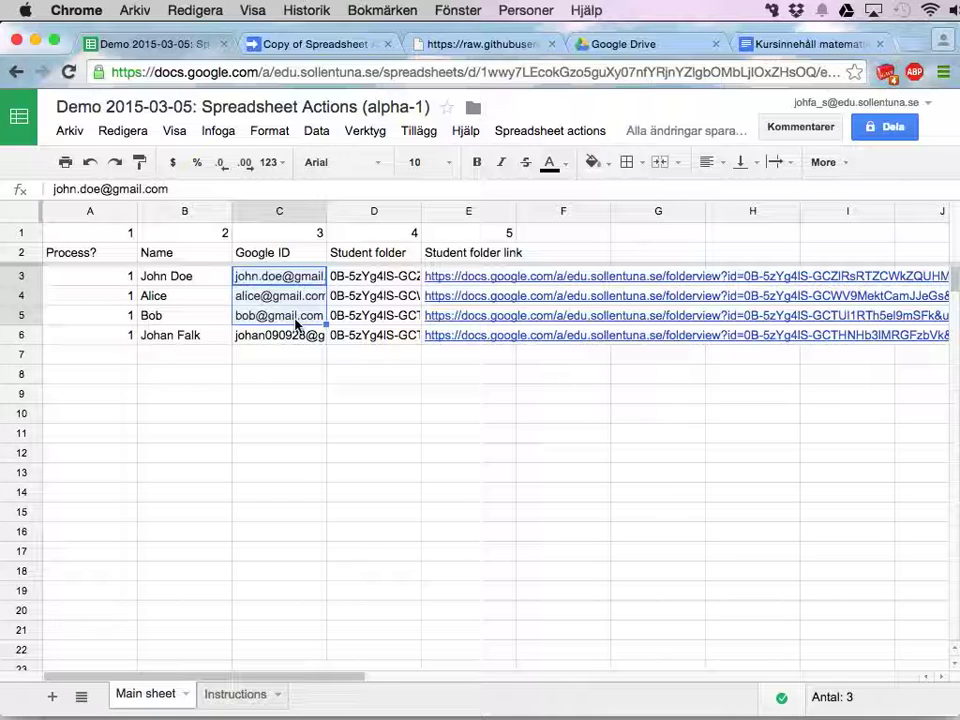
pyautogui.click(633, 44)
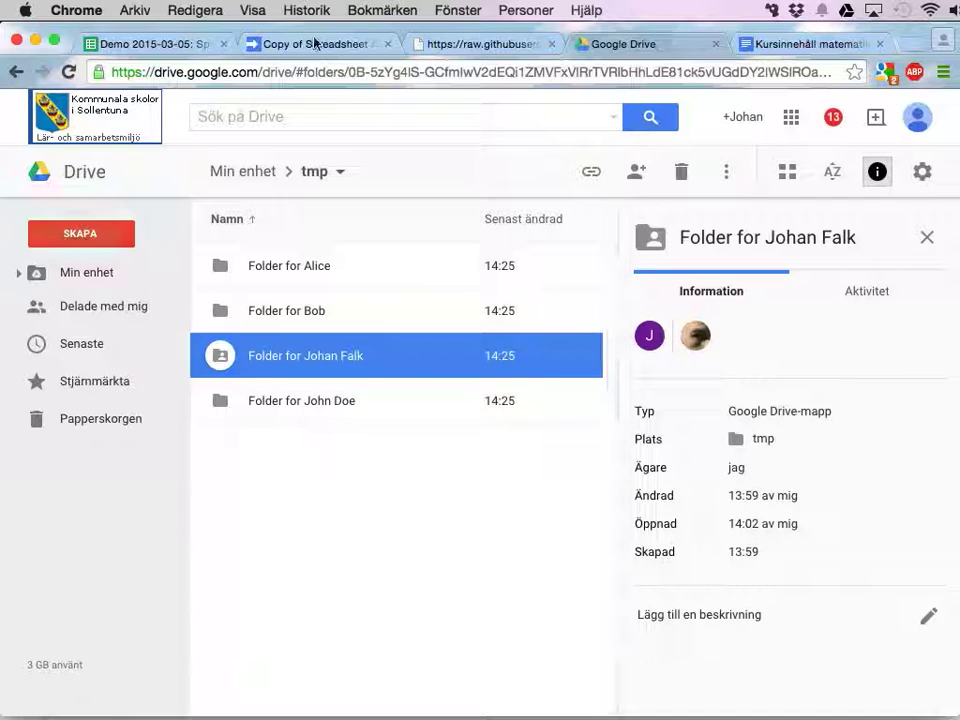
pyautogui.click(163, 43)
pyautogui.click(279, 335)
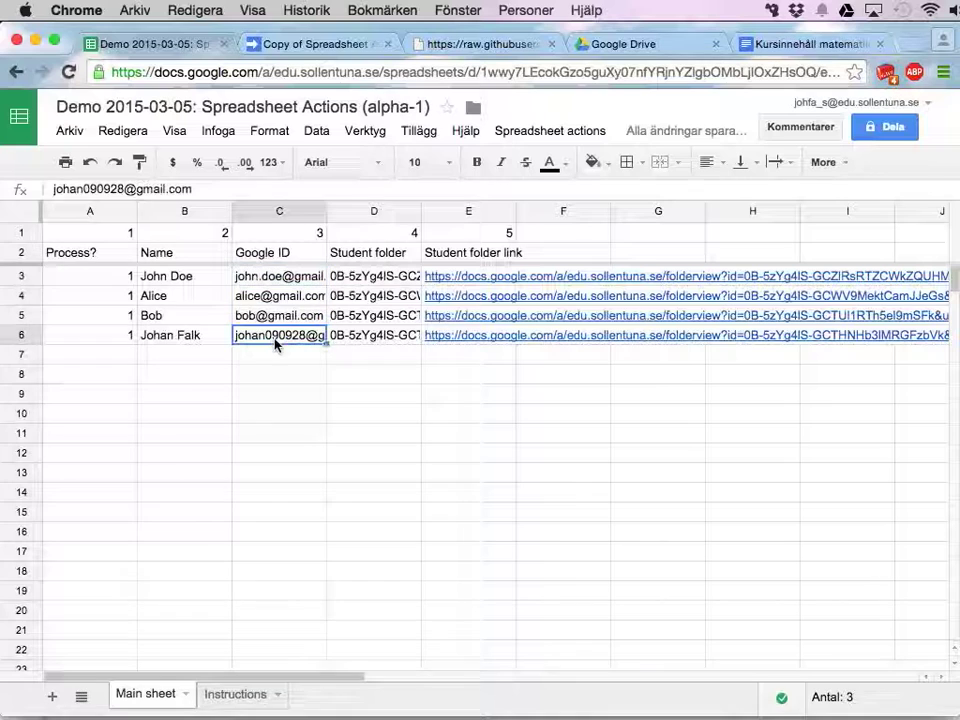
pyautogui.click(598, 50)
pyautogui.moveTo(697, 340)
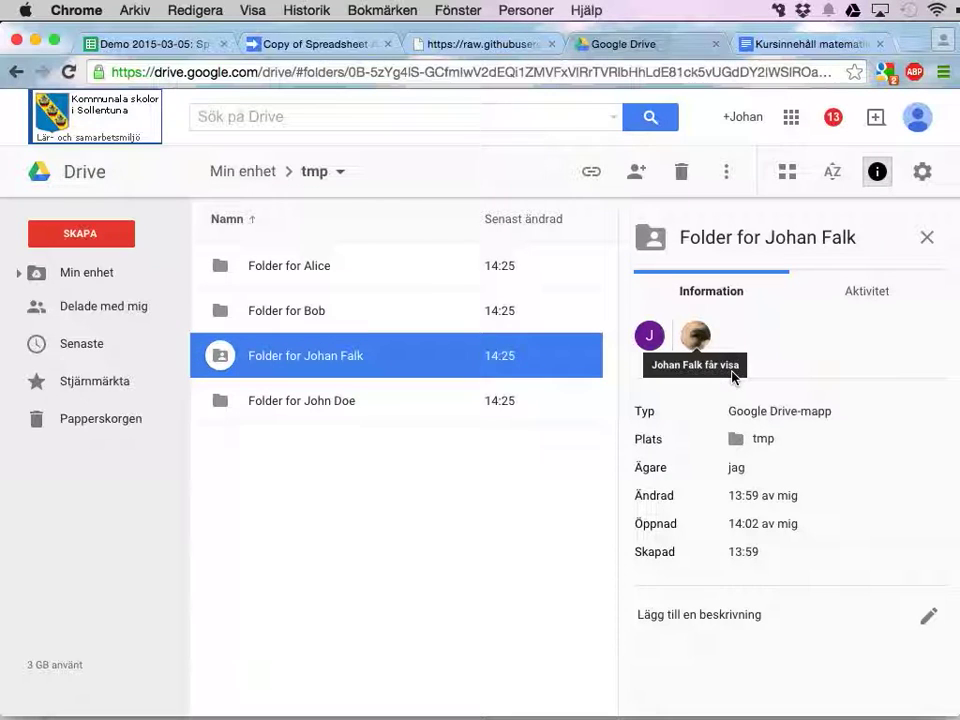
pyautogui.click(141, 45)
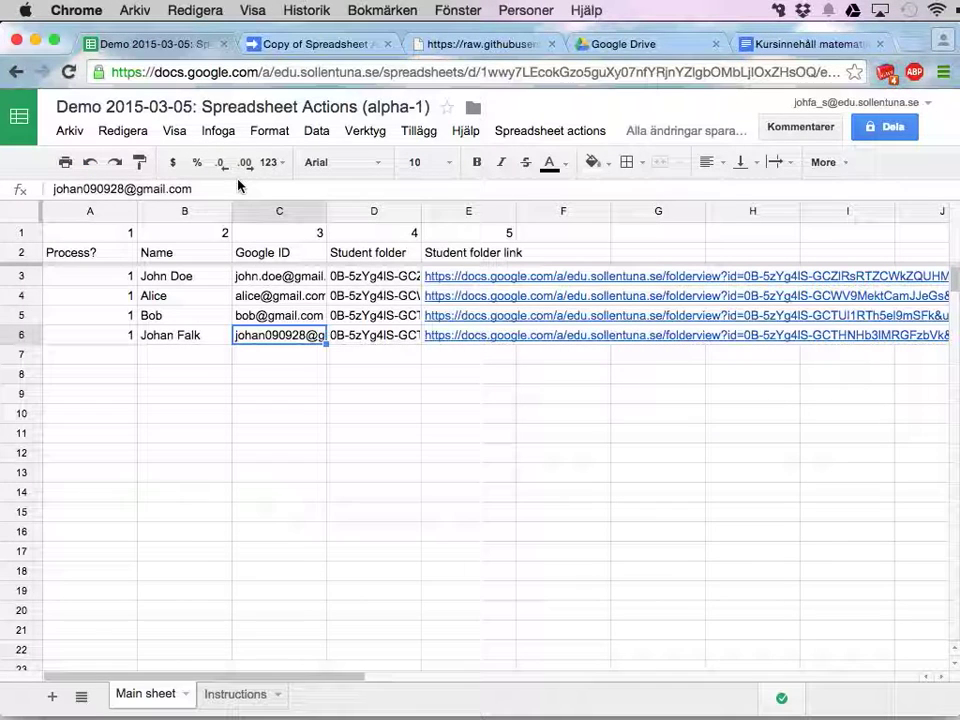